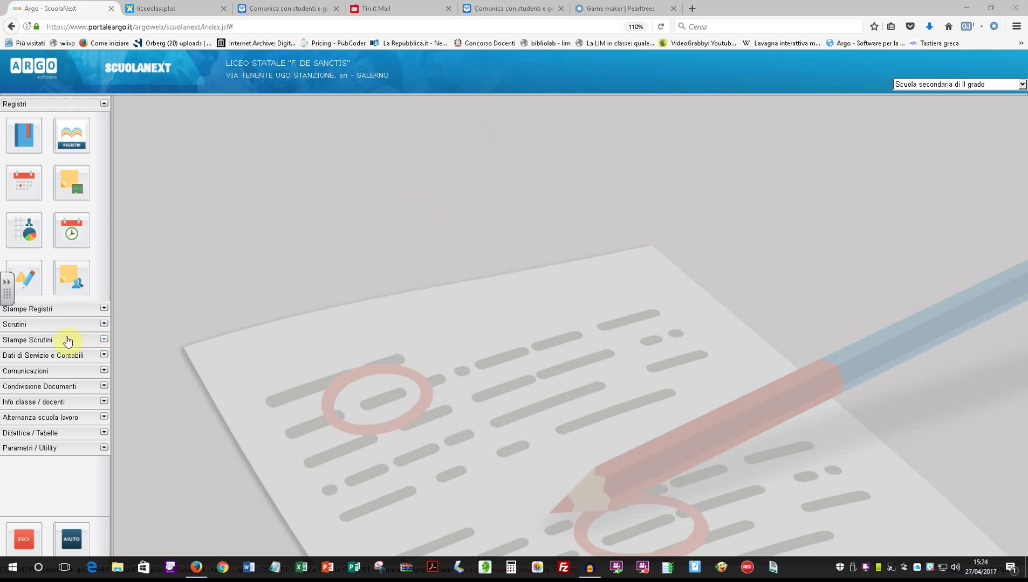
Open the textbook adoption section (Adozione Libri di Testo) at full size and list all the books of class 2D
{"action": "left_click", "coordinate": [21, 405]}
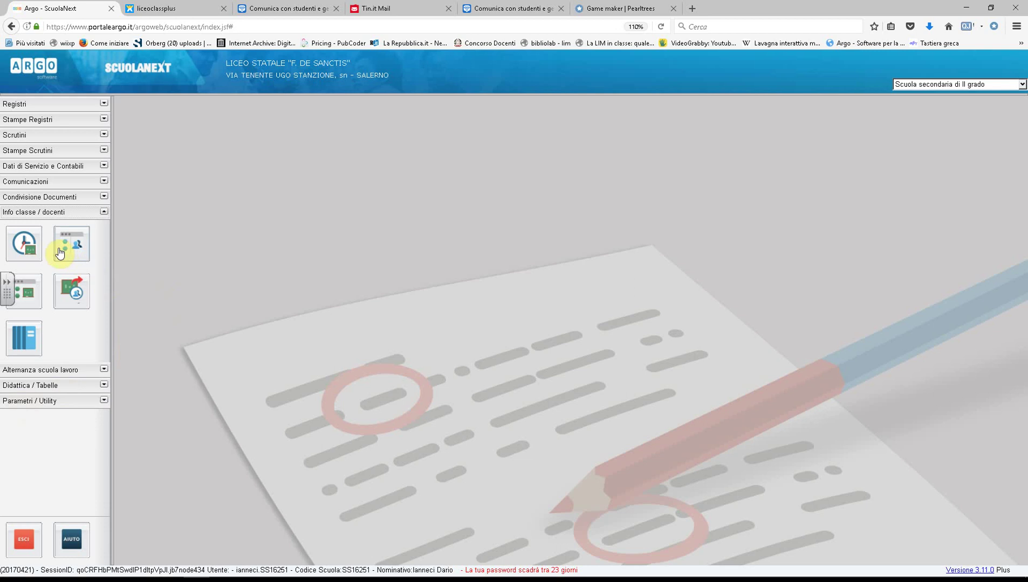
{"action": "left_click", "coordinate": [27, 348]}
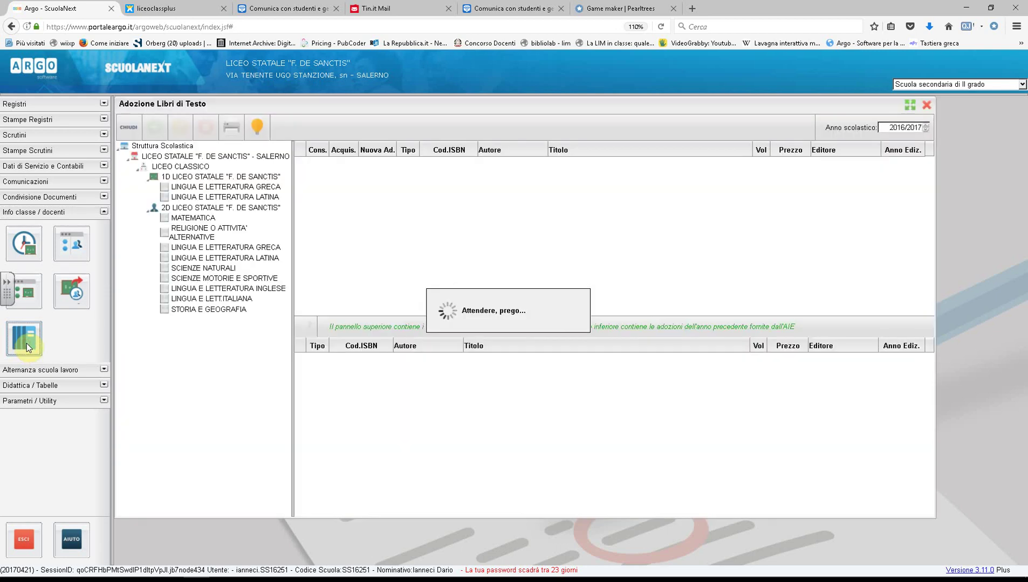
{"action": "left_click", "coordinate": [910, 104]}
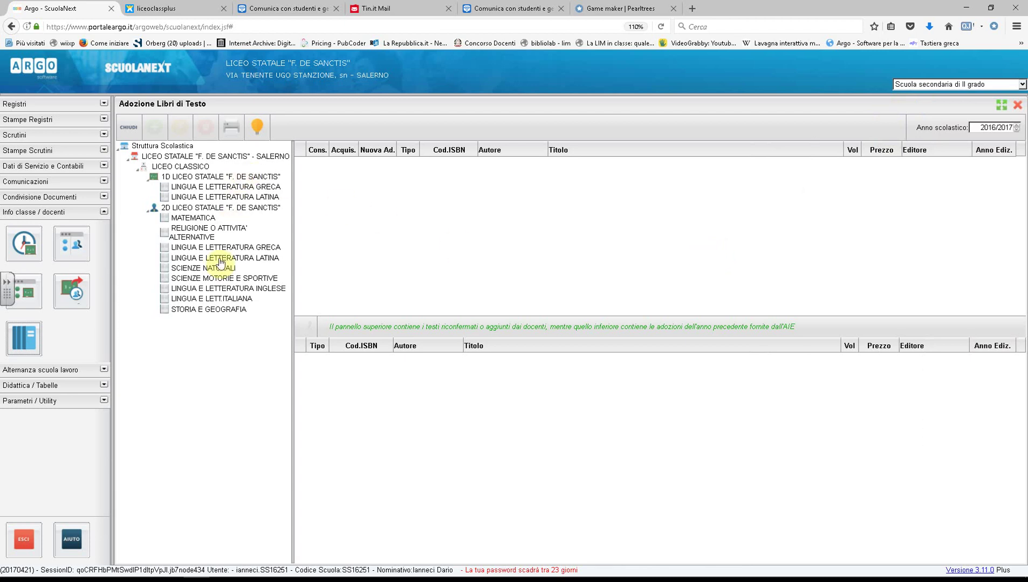
{"action": "left_click", "coordinate": [195, 210]}
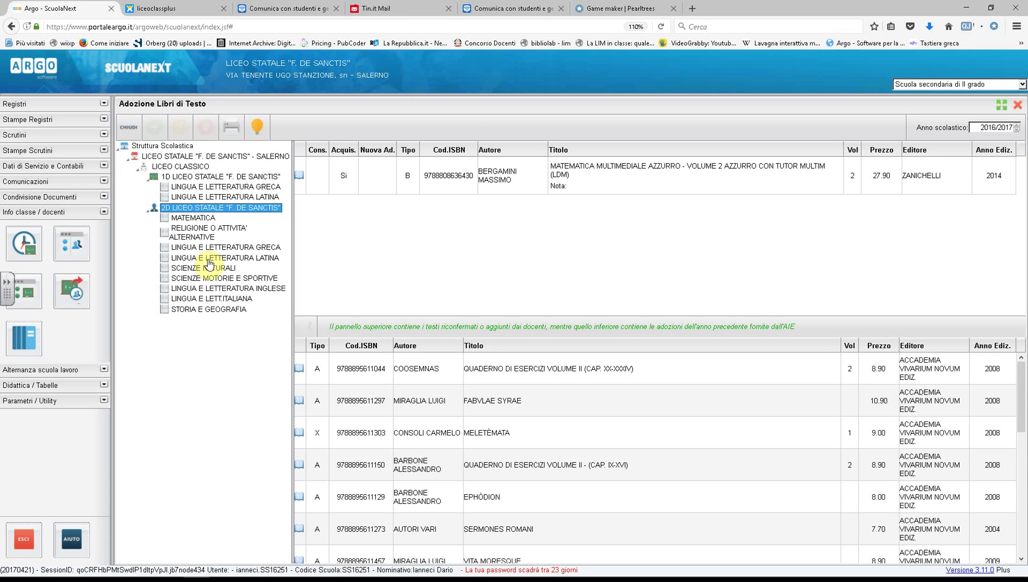
Reconfirm MELETÈMATA from last year's adoptions for class 1D Lingua e Letteratura Greca, marked Acquistare but not Consigliato
{"action": "left_click", "coordinate": [218, 187]}
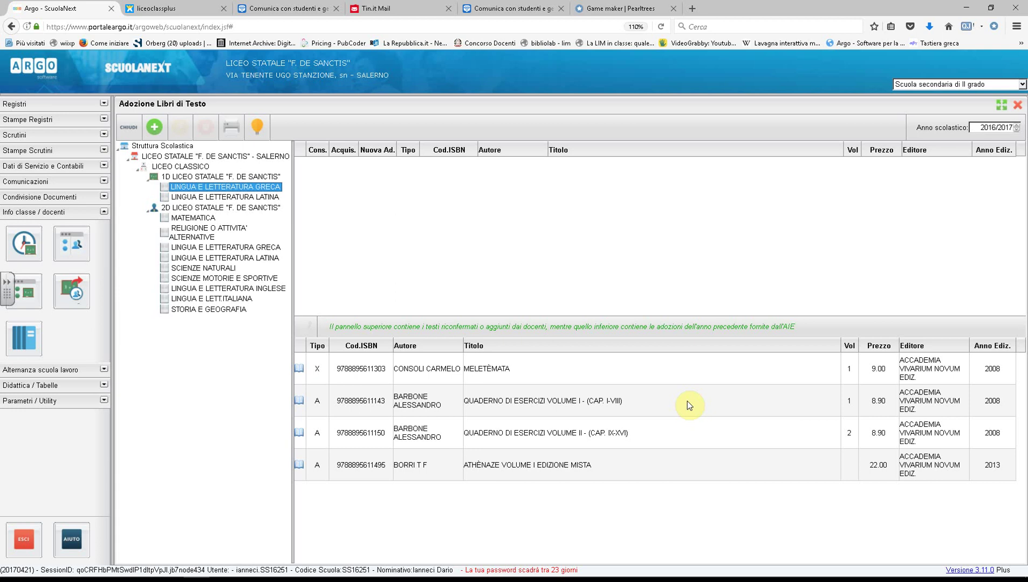
{"action": "left_click", "coordinate": [523, 378]}
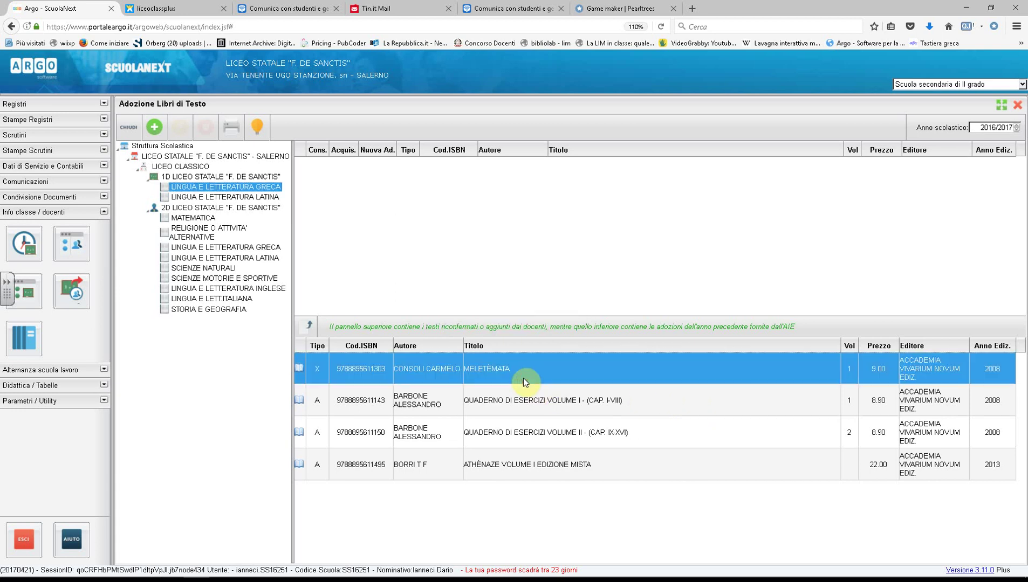
{"action": "left_click", "coordinate": [306, 329]}
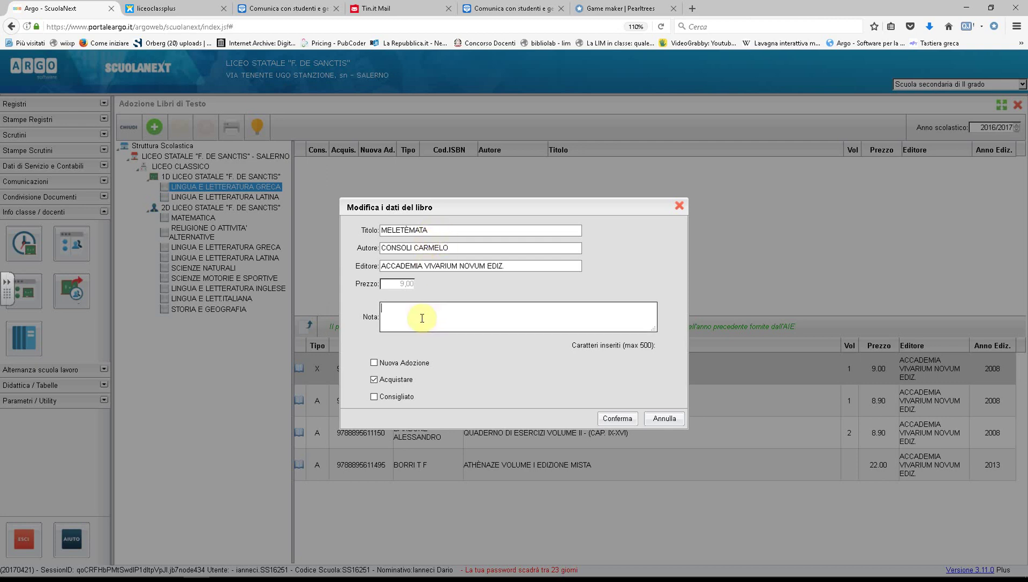
{"action": "left_click", "coordinate": [374, 380]}
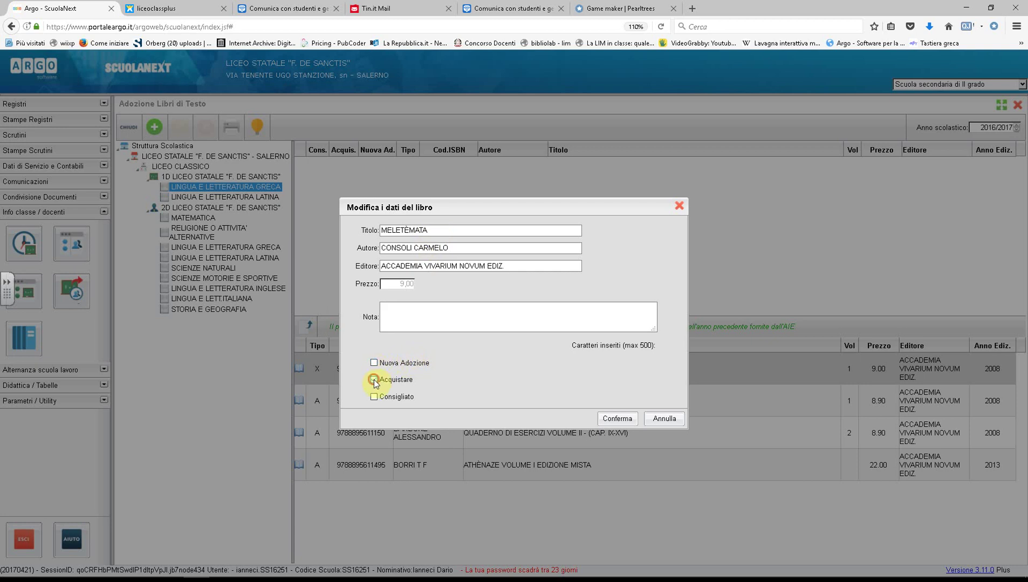
{"action": "left_click", "coordinate": [375, 399]}
{"action": "left_click", "coordinate": [374, 399]}
{"action": "left_click", "coordinate": [628, 419]}
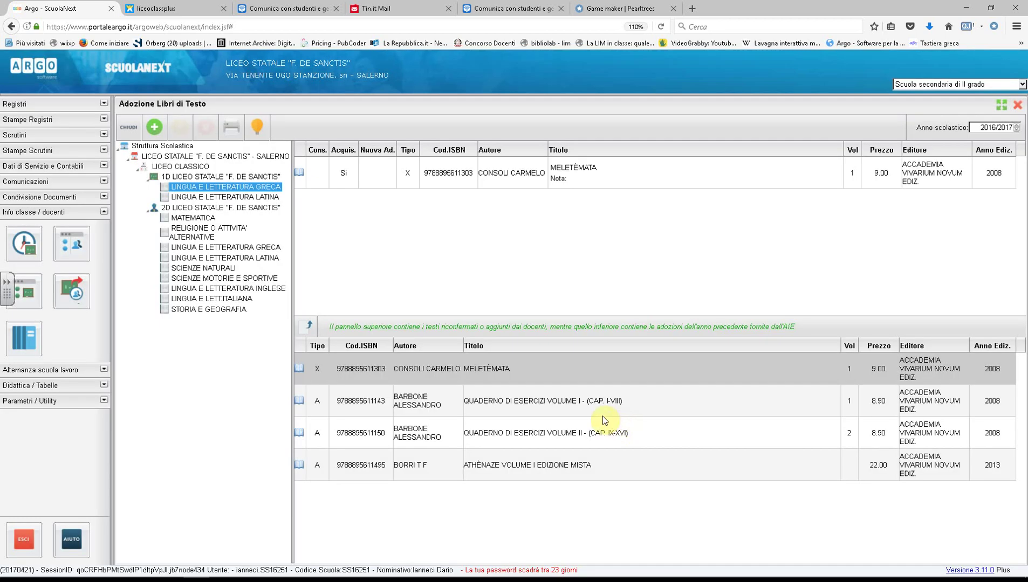
Reconfirm QUADERNO DI ESERCIZI VOLUME I - (CAP. I-VIII) for class 1D Greek, marked Acquistare
{"action": "left_click", "coordinate": [491, 171]}
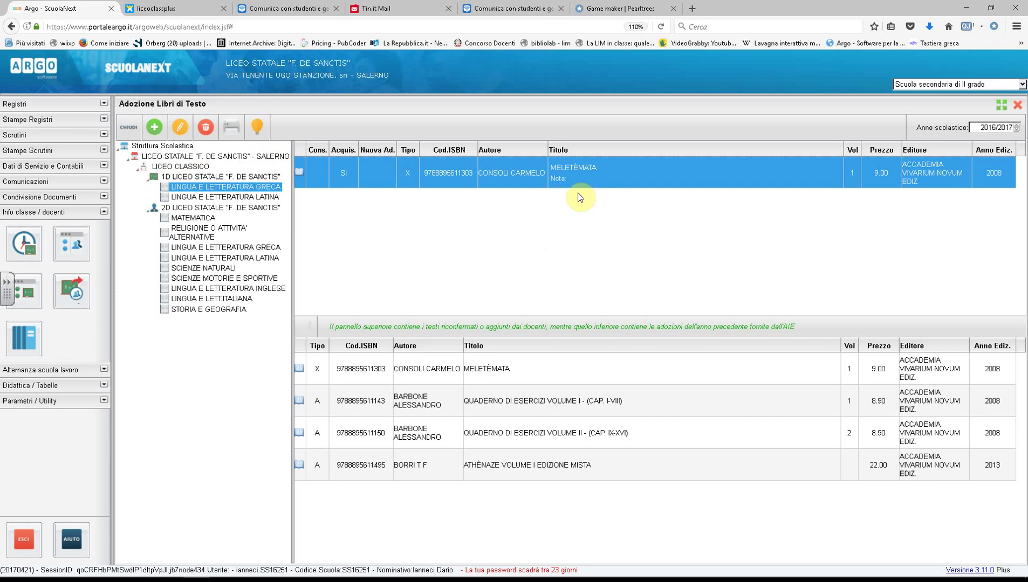
{"action": "left_click", "coordinate": [555, 403]}
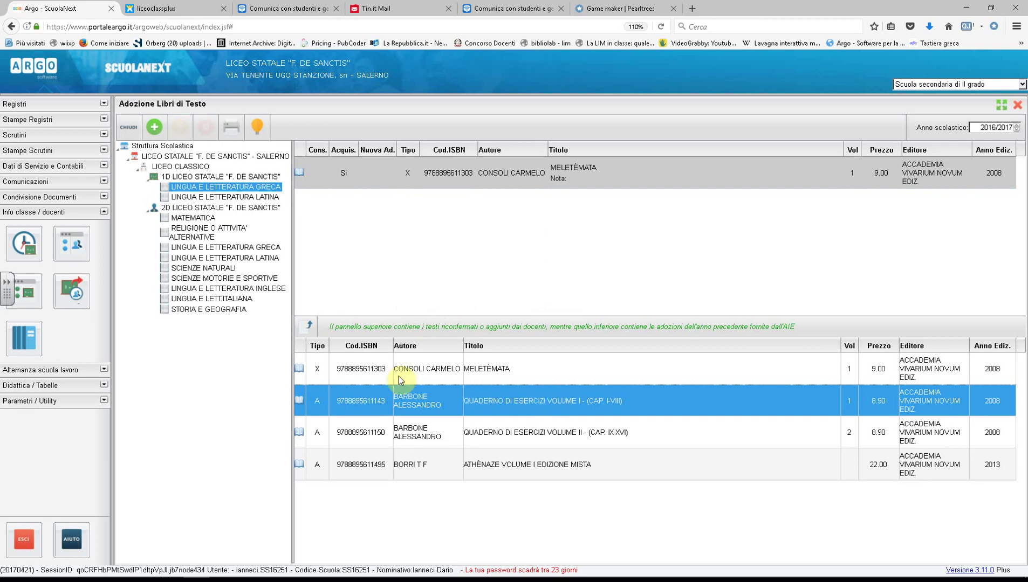
{"action": "left_click", "coordinate": [309, 328]}
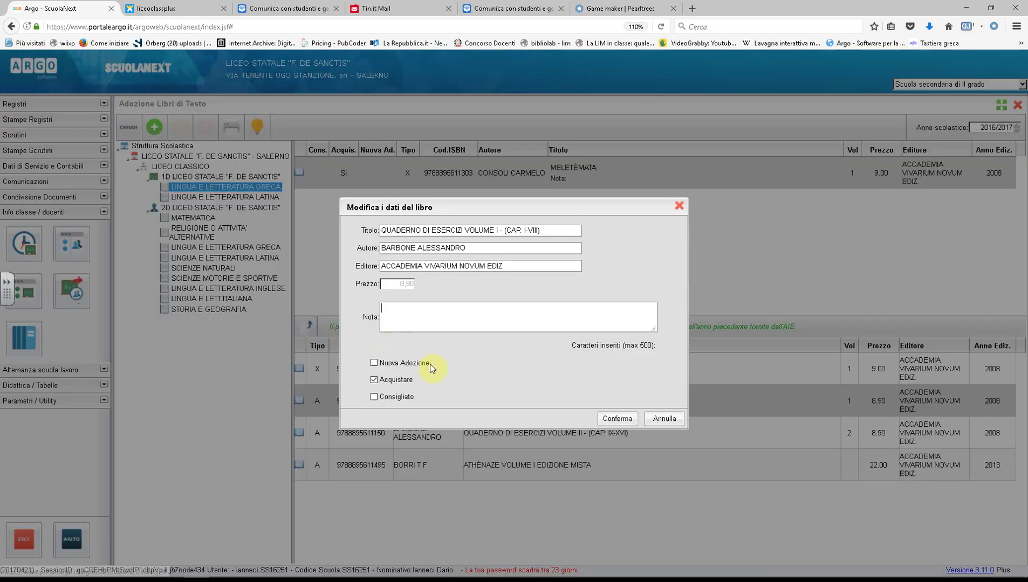
{"action": "left_click", "coordinate": [617, 419]}
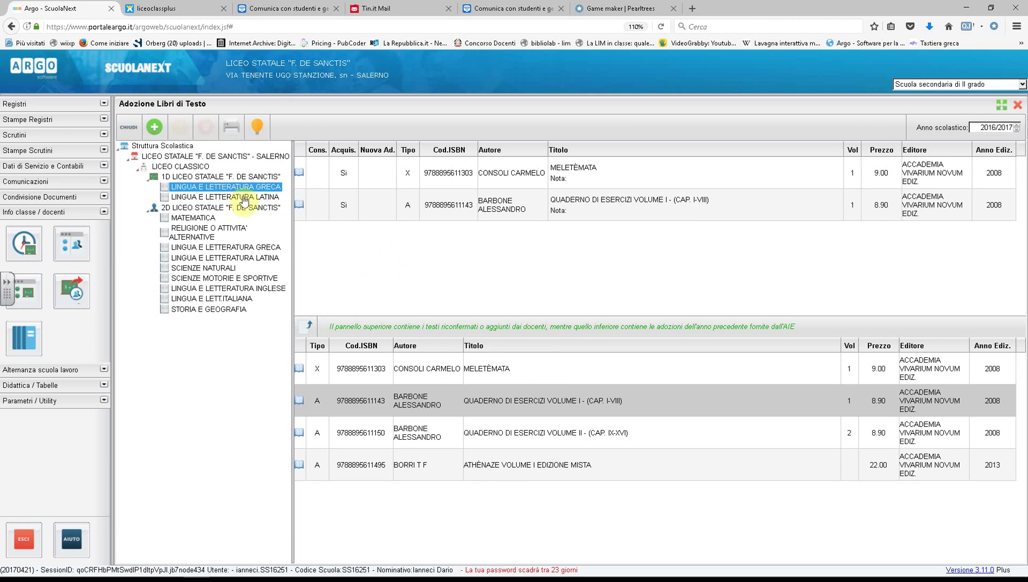
Search the AIE catalogue for "picta" and choose volume 1 of GRAMMATICA PICTA M B + CONT DIGIT for adoption
{"action": "left_click", "coordinate": [156, 130]}
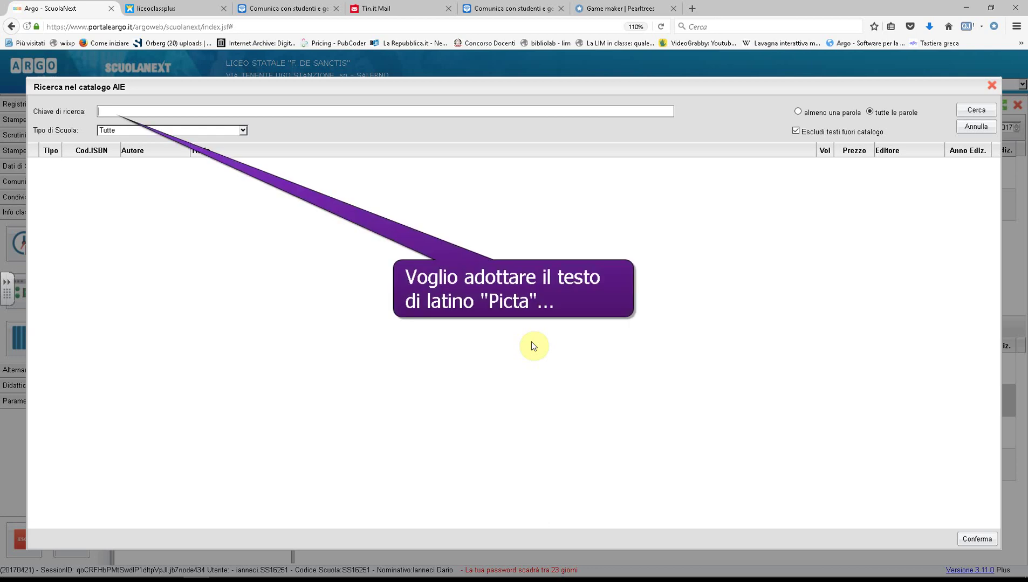
{"action": "type", "text": "picta"}
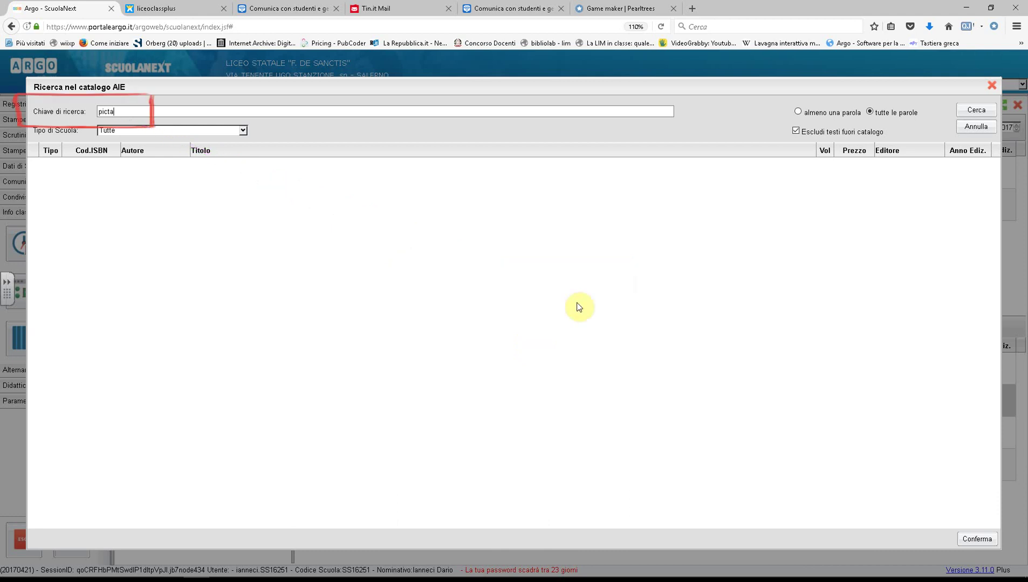
{"action": "left_click", "coordinate": [976, 110]}
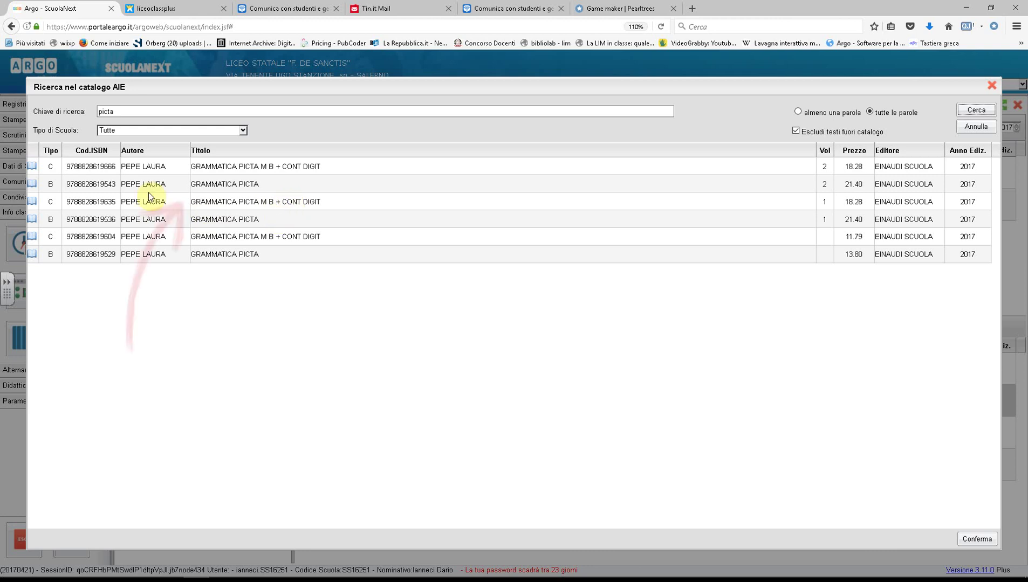
{"action": "left_click", "coordinate": [186, 202]}
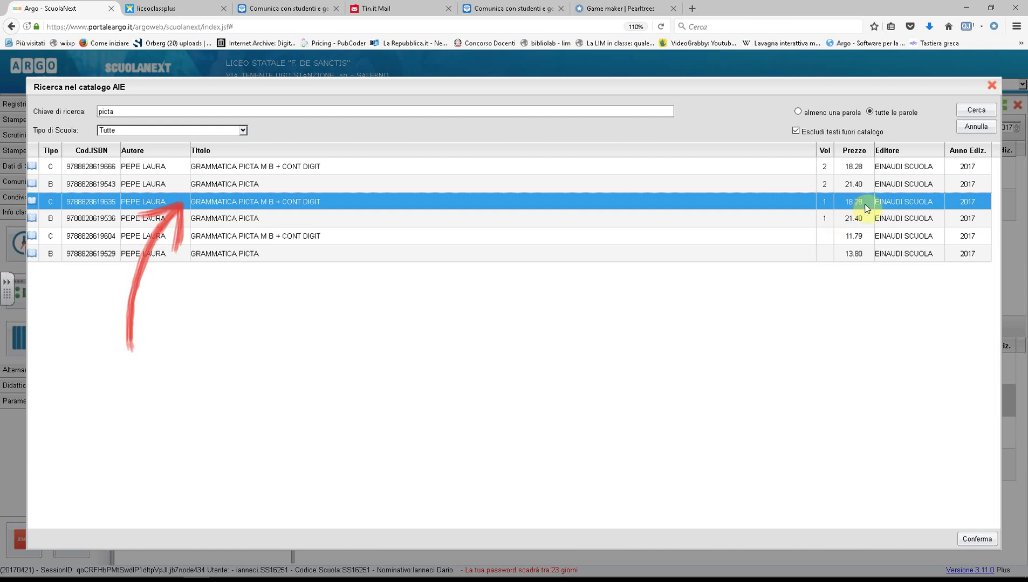
{"action": "double_click", "coordinate": [551, 202]}
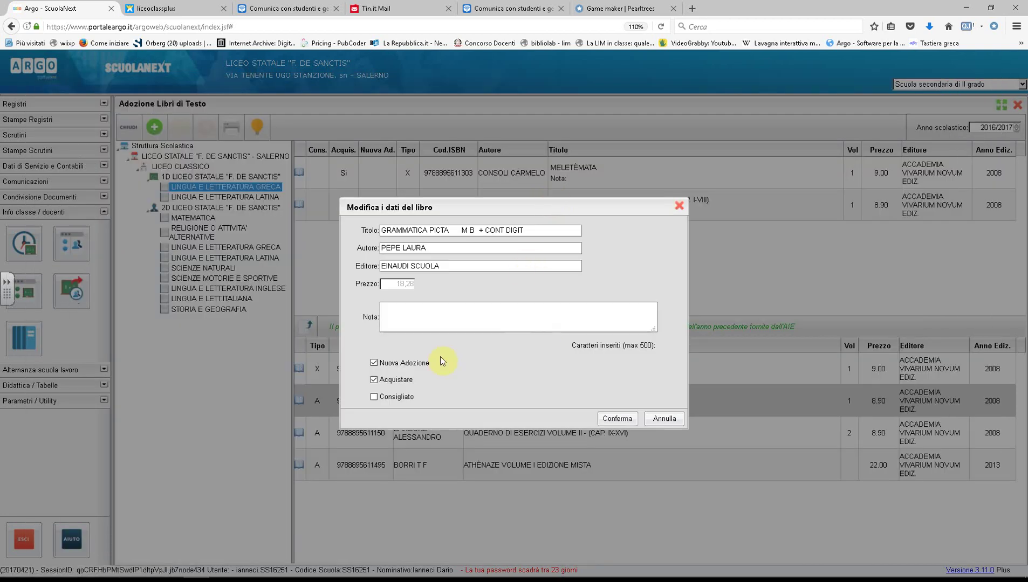
Try the Consigliato option for GRAMMATICA PICTA, then add the book marked only Nuova Adozione and Acquistare
{"action": "left_click", "coordinate": [409, 319]}
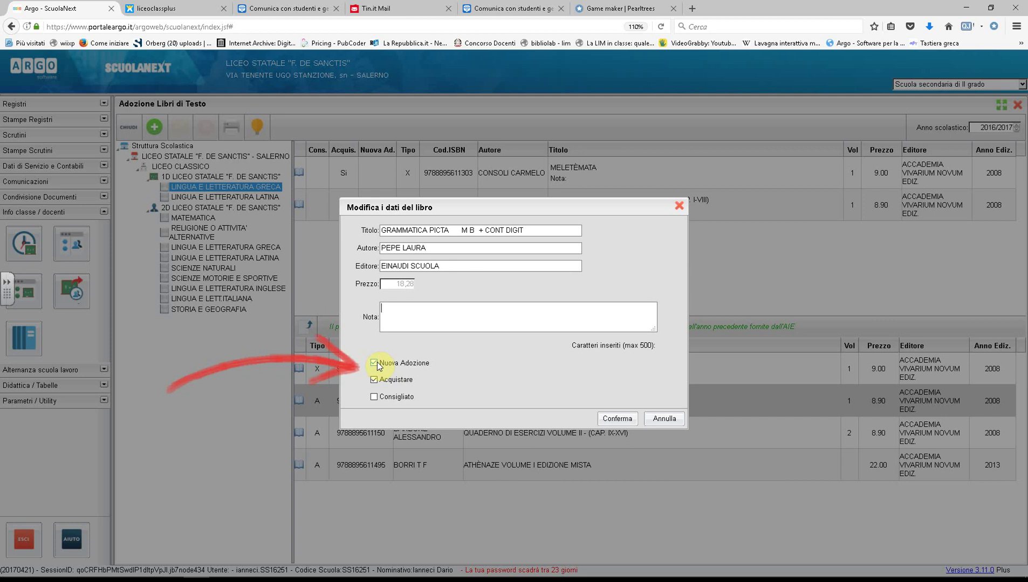
{"action": "left_click", "coordinate": [374, 380]}
{"action": "left_click", "coordinate": [377, 401]}
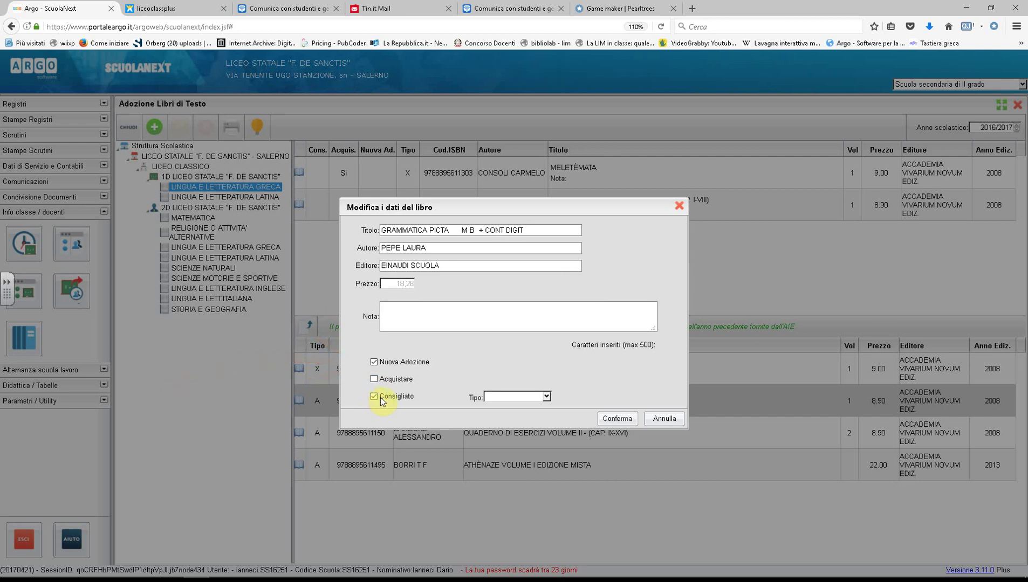
{"action": "left_click", "coordinate": [506, 400]}
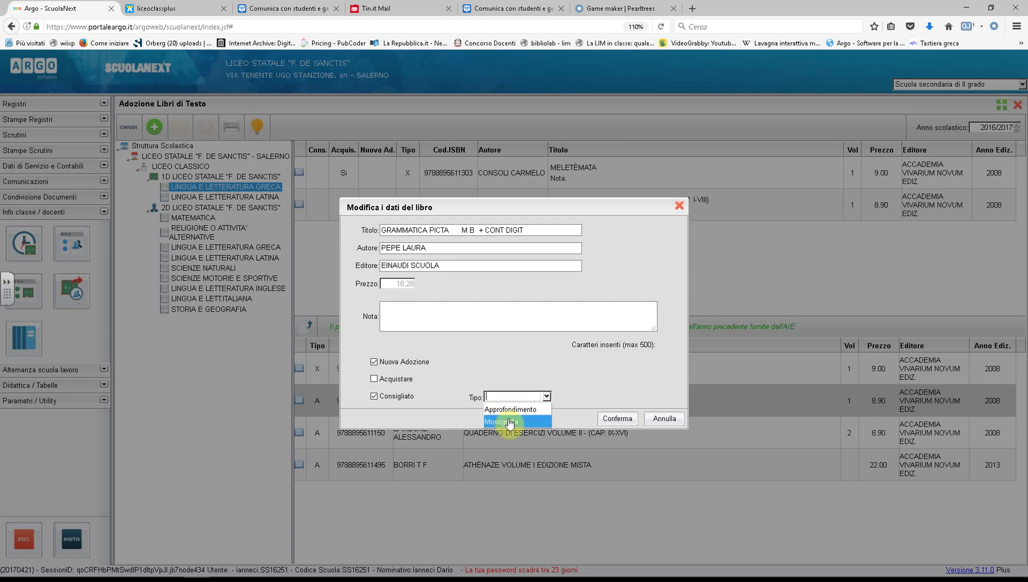
{"action": "left_click", "coordinate": [374, 397]}
{"action": "left_click", "coordinate": [374, 363]}
{"action": "left_click", "coordinate": [375, 362]}
{"action": "left_click", "coordinate": [374, 380]}
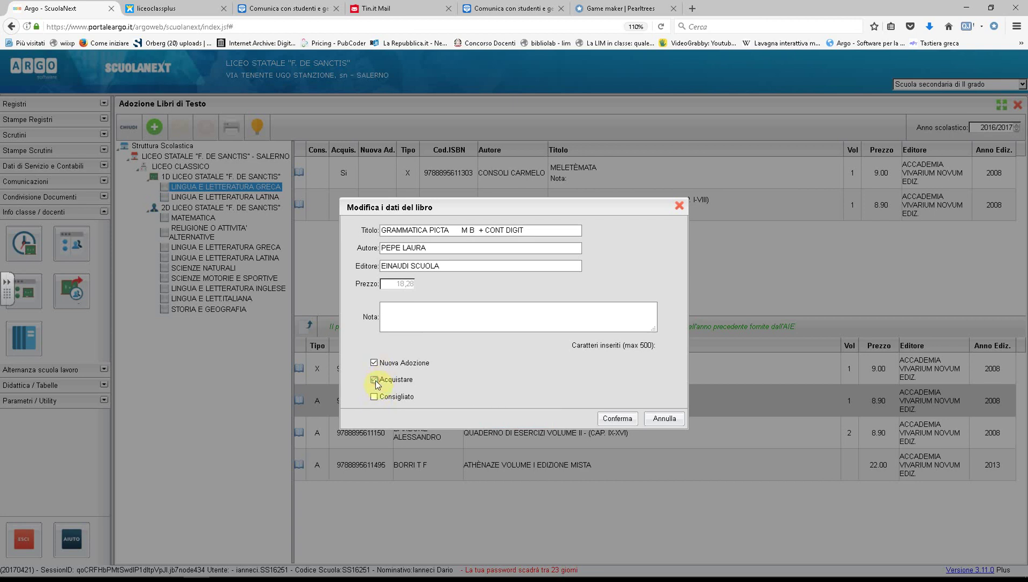
{"action": "left_click", "coordinate": [618, 419]}
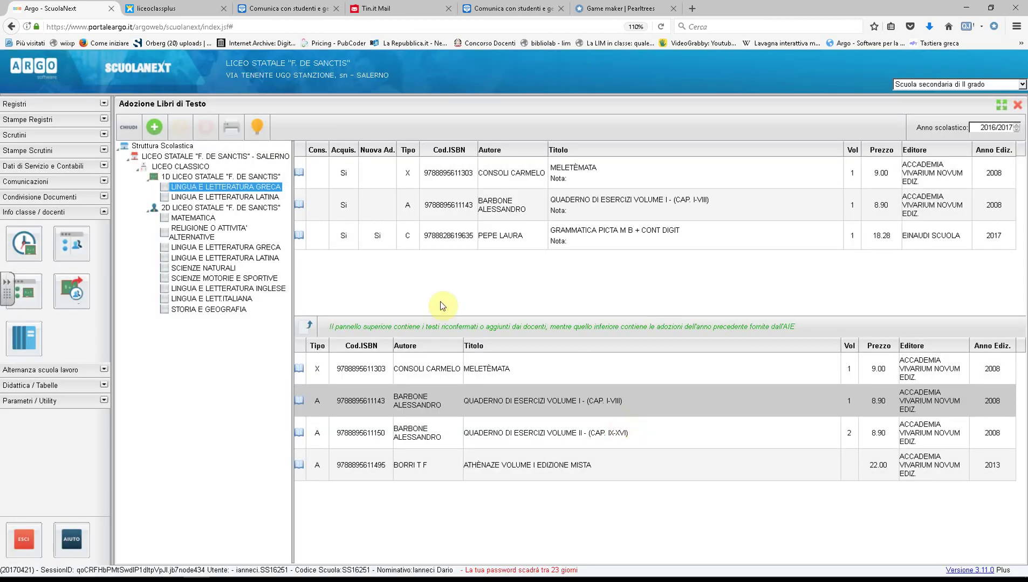
Review the GRAMMATICA PICTA M B + CONT DIGIT entry, then delete it from class 1D's adopted Greek textbooks
{"action": "left_click", "coordinate": [440, 241]}
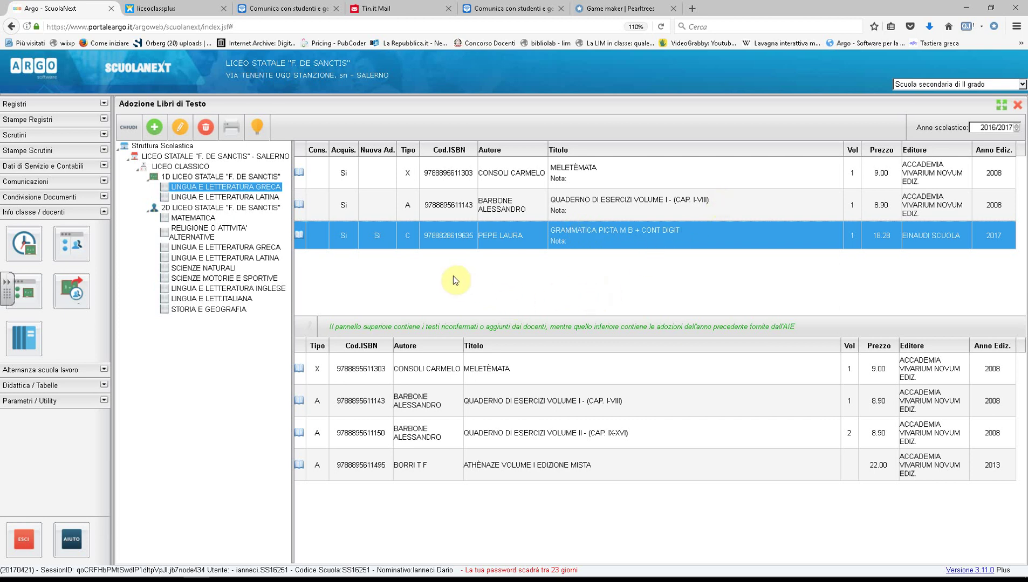
{"action": "double_click", "coordinate": [511, 239]}
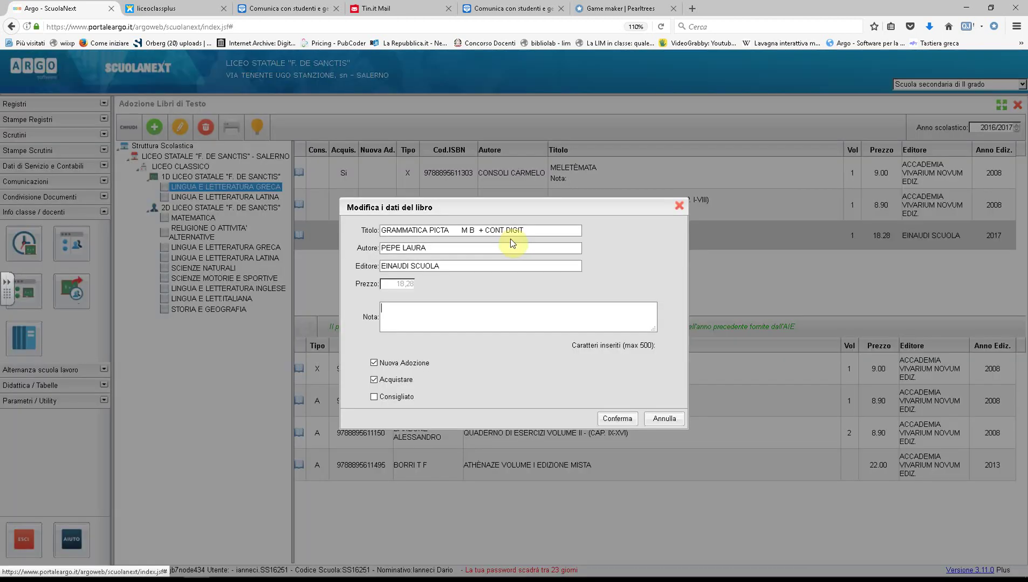
{"action": "left_click", "coordinate": [678, 206]}
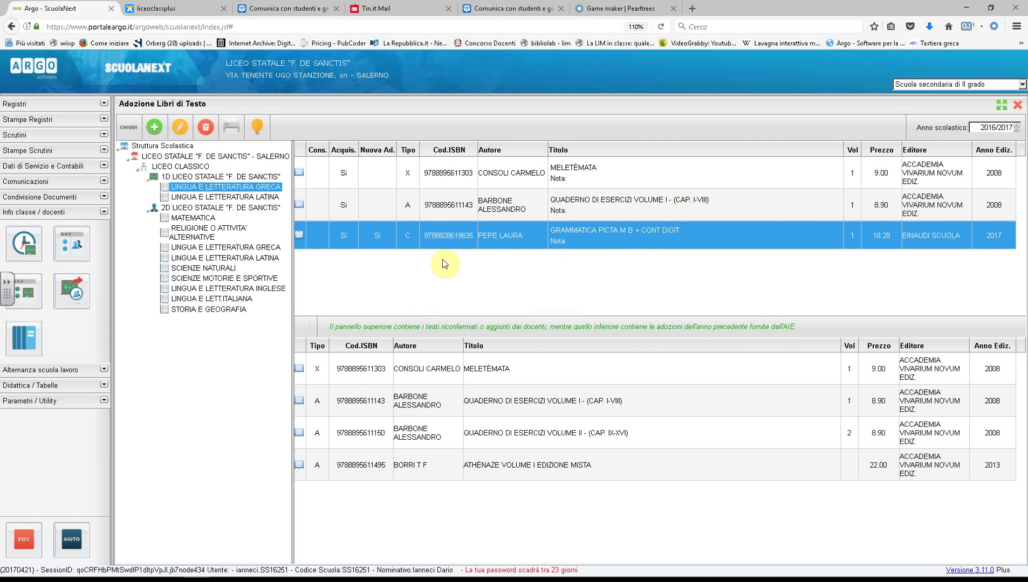
{"action": "left_click", "coordinate": [206, 130]}
{"action": "left_click", "coordinate": [499, 261]}
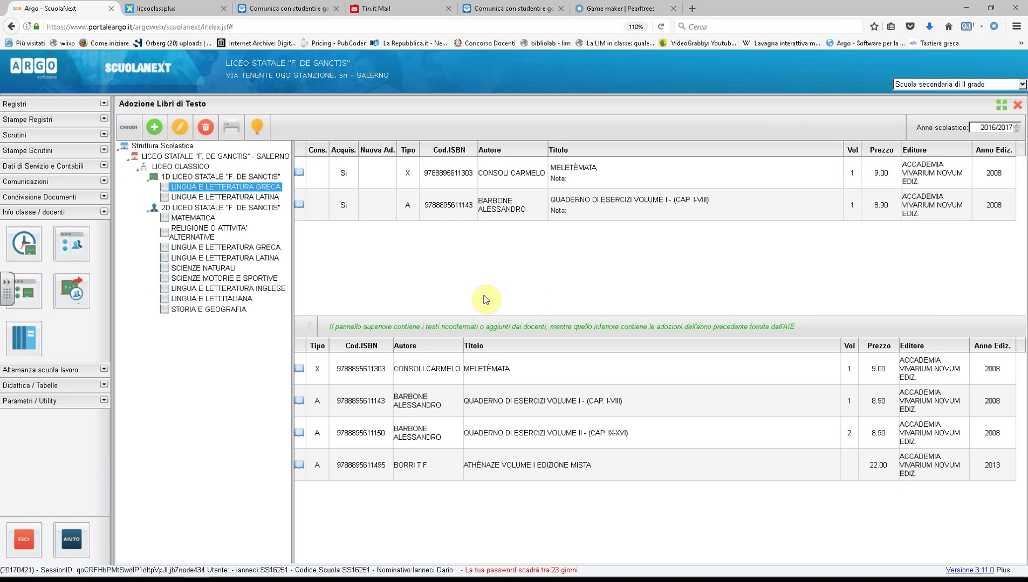
Preview the printout of class 1D's adopted Greek textbooks in A4 Verticale format, then close the preview
{"action": "left_click", "coordinate": [232, 130]}
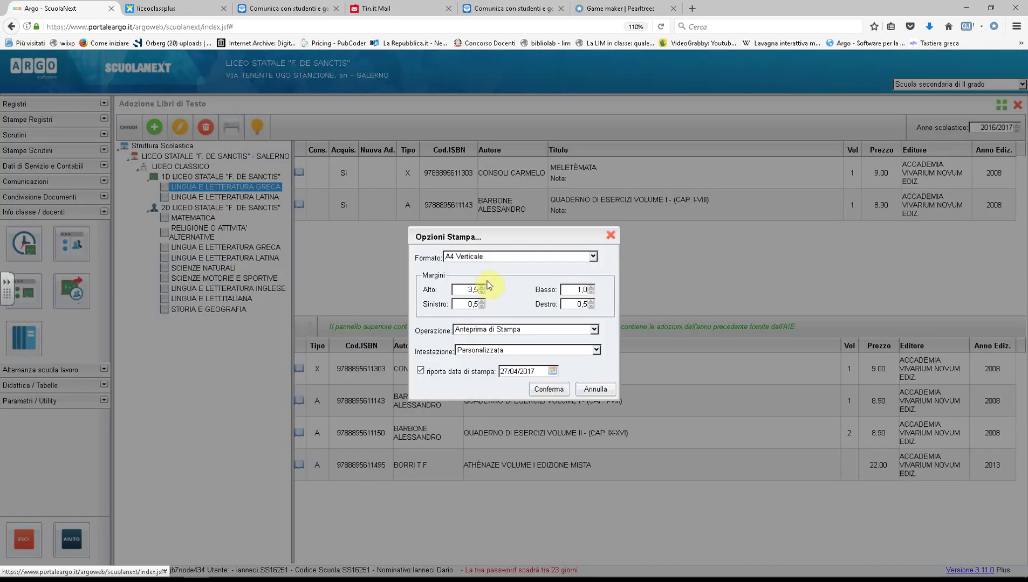
{"action": "left_click", "coordinate": [550, 387]}
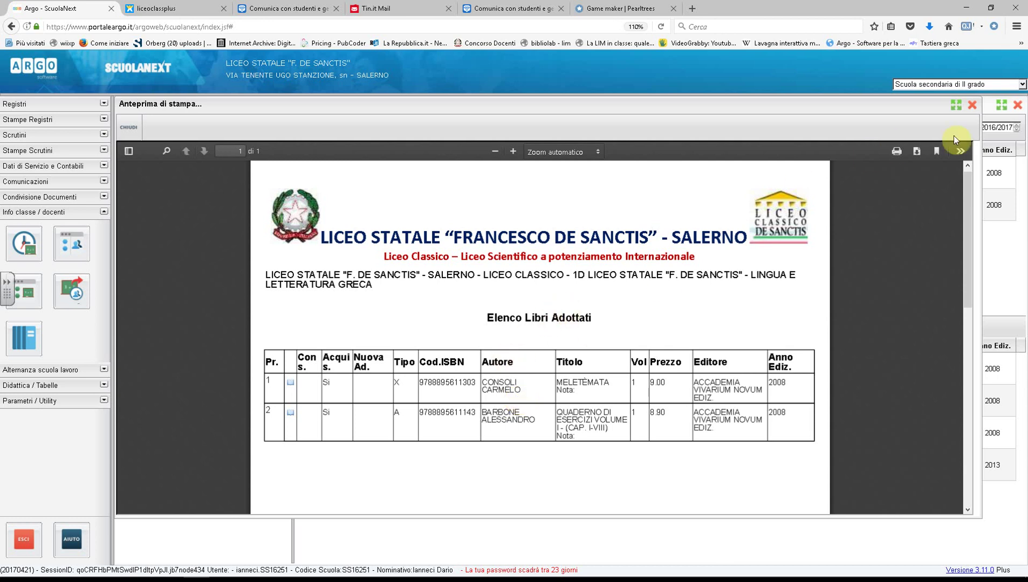
{"action": "left_click", "coordinate": [972, 104]}
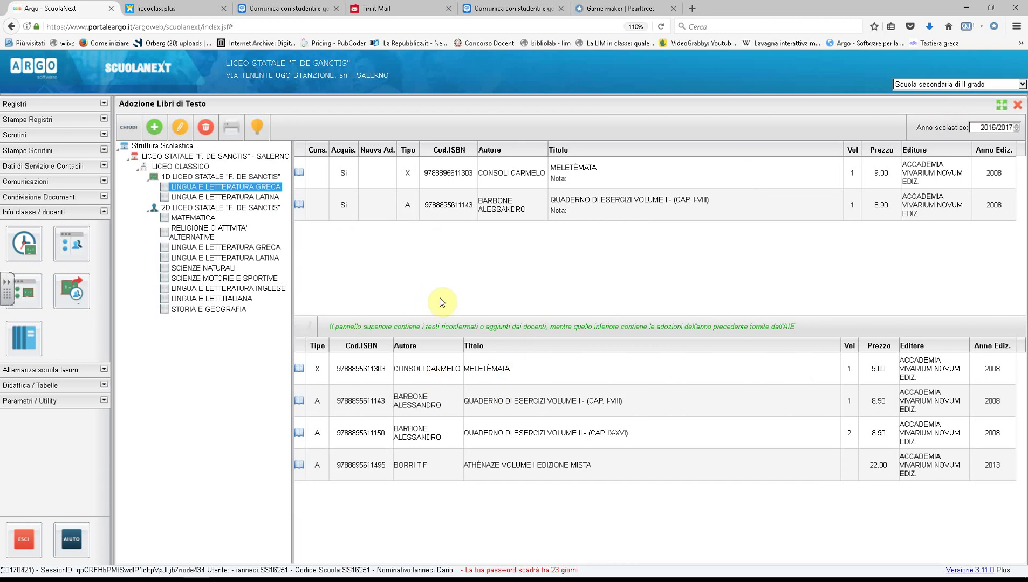
Check the textbook lists of class 2D for Matematica, Religione o Attività Alternative and Lingua e Letteratura Greca
{"action": "left_click", "coordinate": [204, 219]}
{"action": "left_click", "coordinate": [205, 235]}
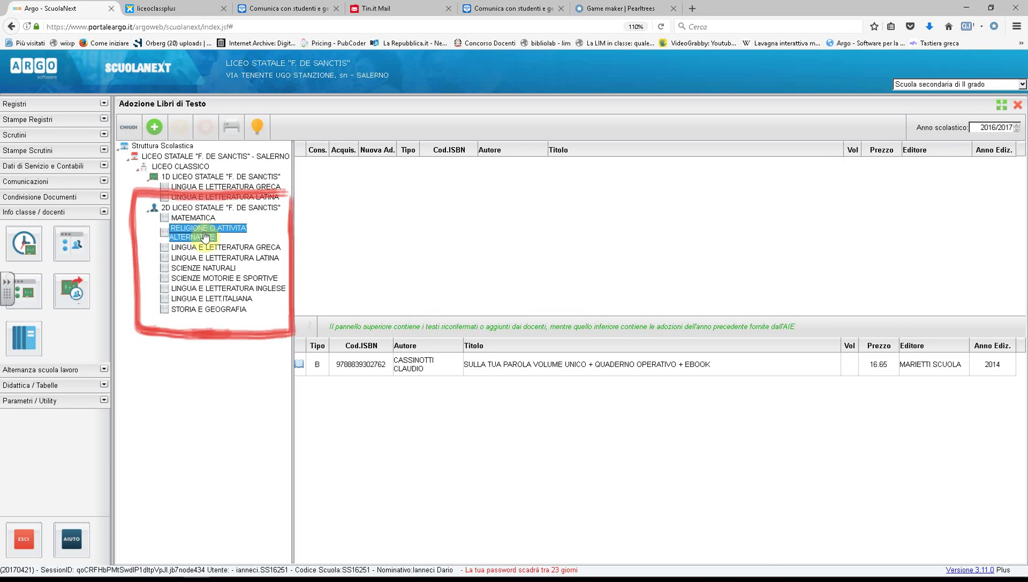
{"action": "left_click", "coordinate": [219, 249]}
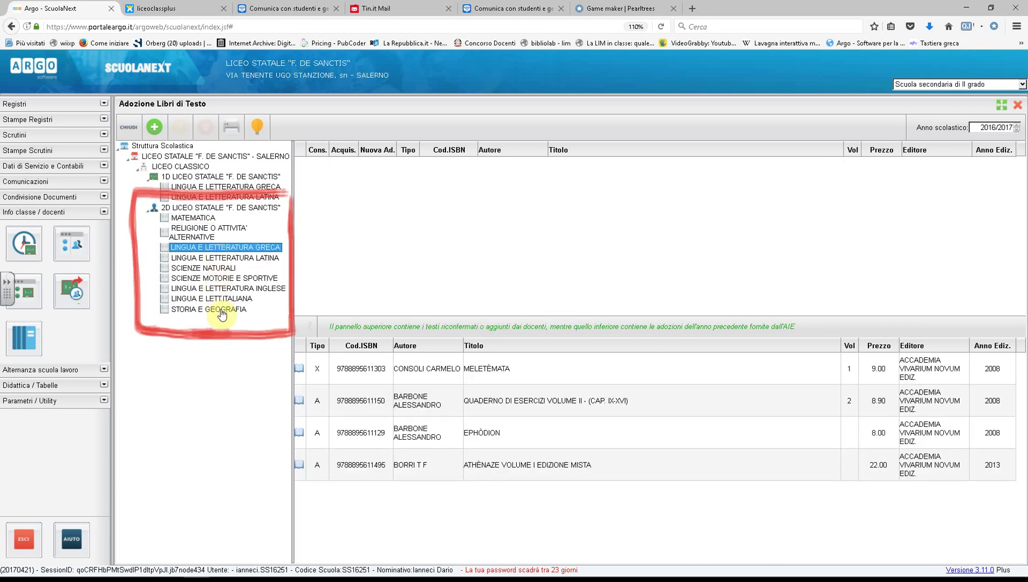
Preview the printout of all textbooks adopted for class 2D, look through it and close the preview
{"action": "left_click", "coordinate": [214, 209]}
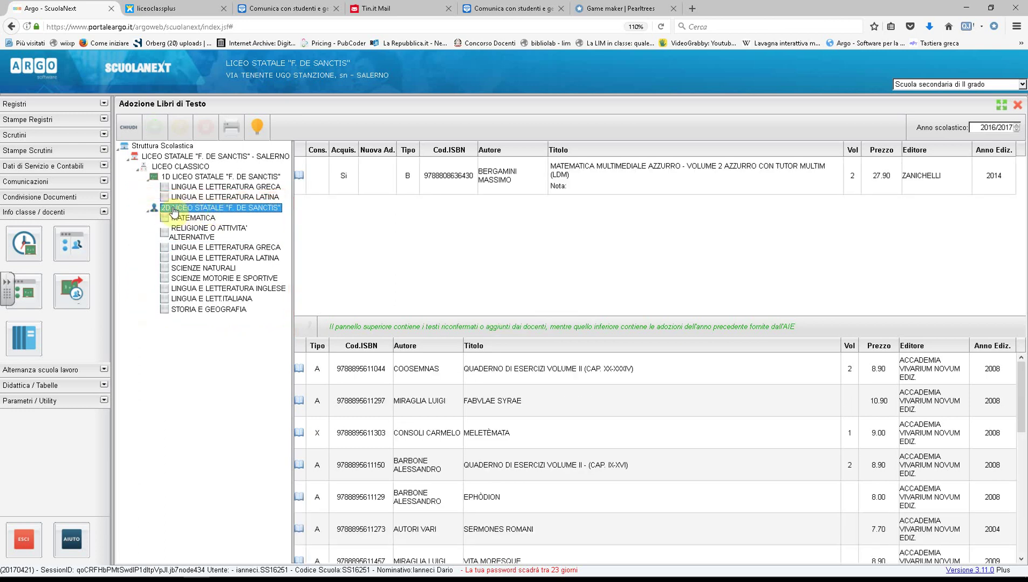
{"action": "left_click", "coordinate": [233, 129]}
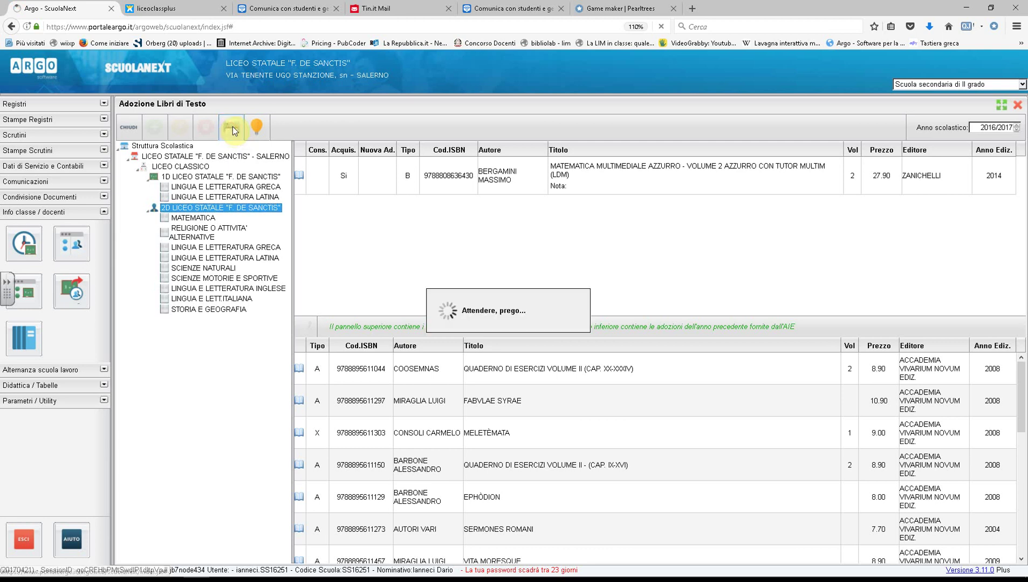
{"action": "left_click", "coordinate": [557, 389]}
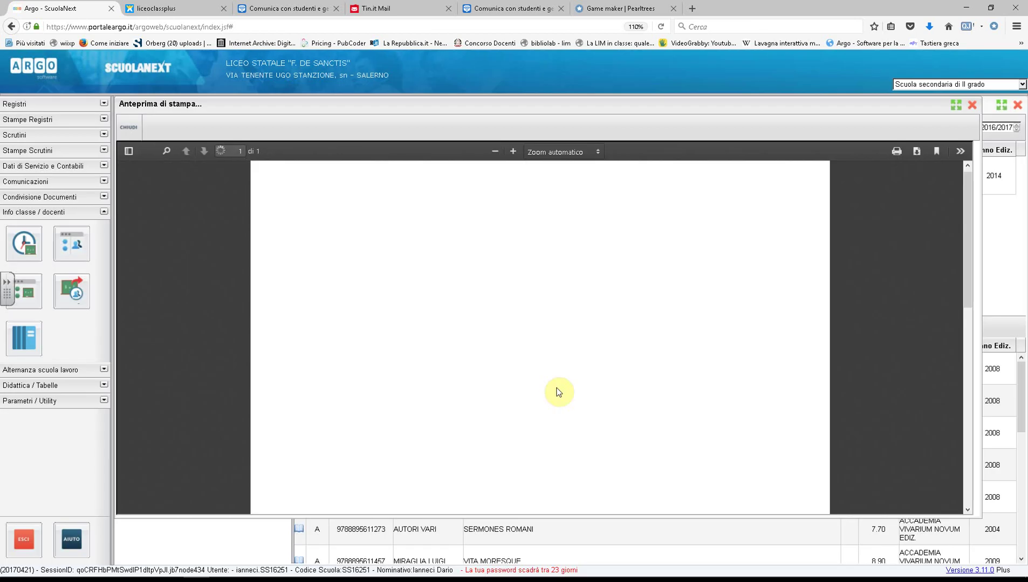
{"action": "scroll", "coordinate": [582, 380], "scroll_direction": "down", "scroll_amount": 5}
{"action": "scroll", "coordinate": [579, 383], "scroll_direction": "up", "scroll_amount": 5}
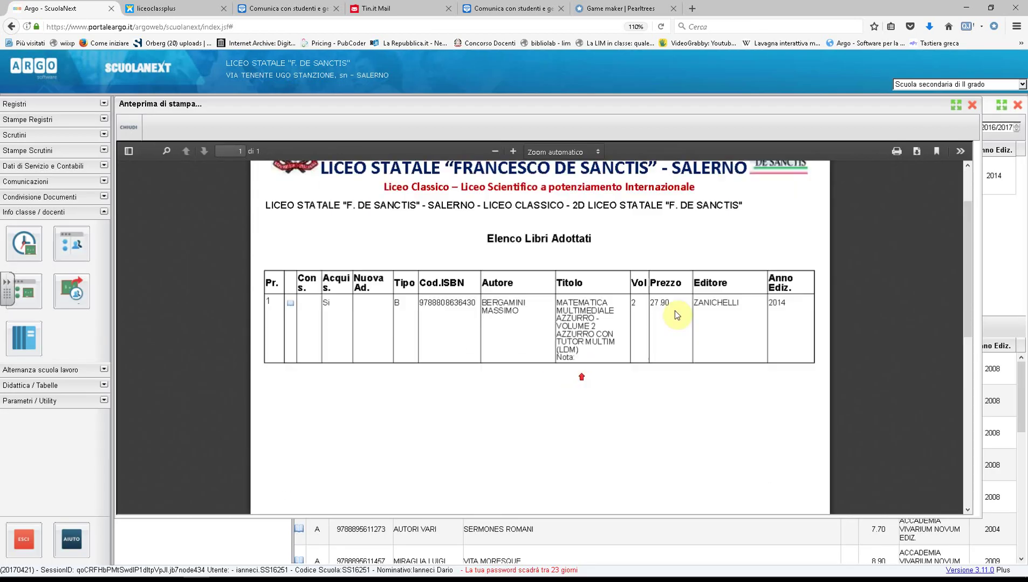
{"action": "key", "text": "Escape"}
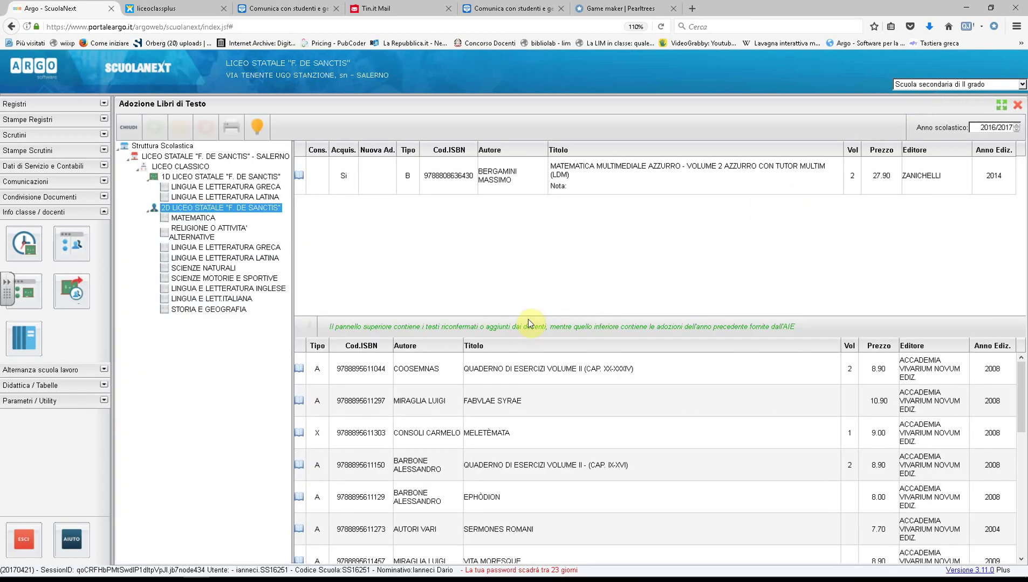